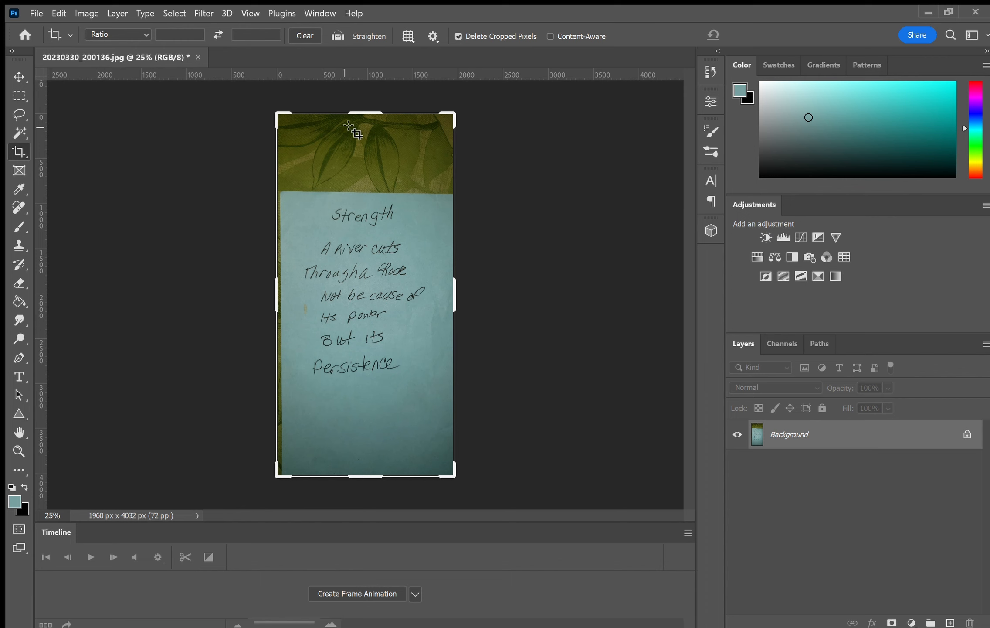
Step: Crop the photo to a 2096 x 2096 px square framing the handwritten poem
left_click_drag(366, 114, 369, 152)
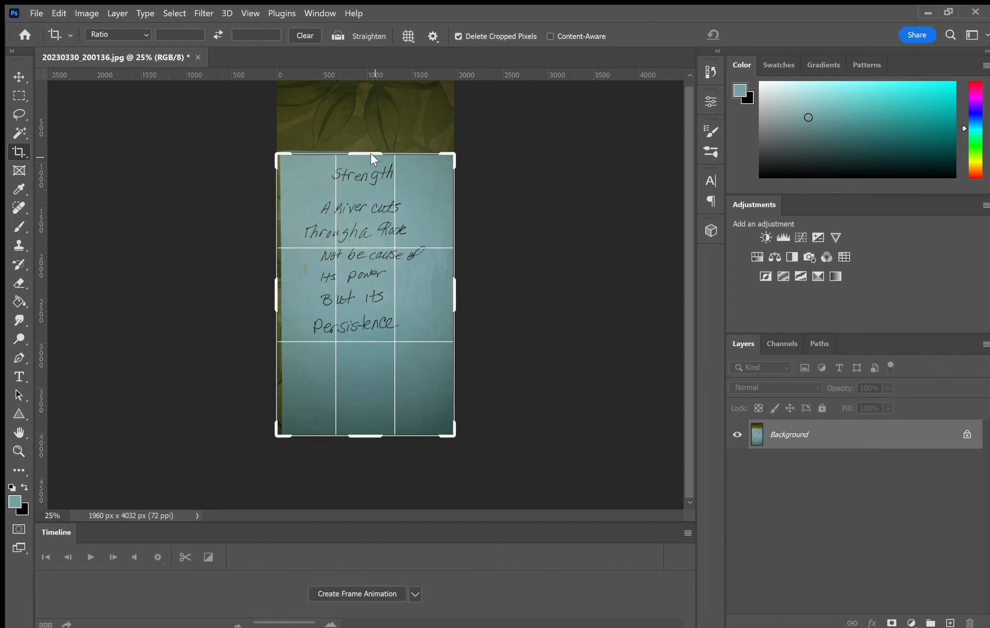
left_click_drag(373, 436, 353, 393)
left_click_drag(456, 305, 465, 310)
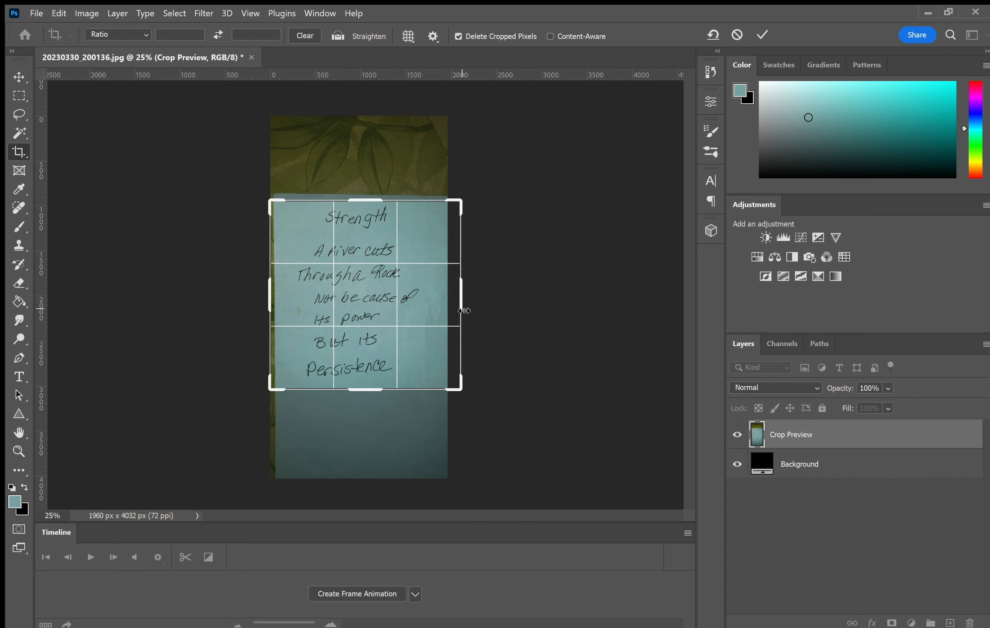
left_click_drag(465, 310, 464, 311)
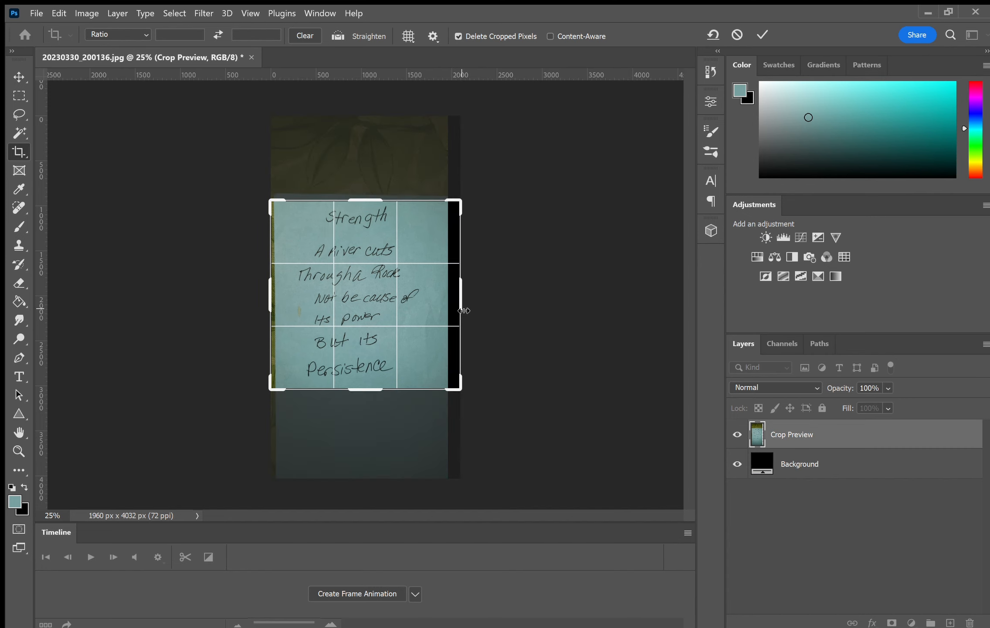
key("Return")
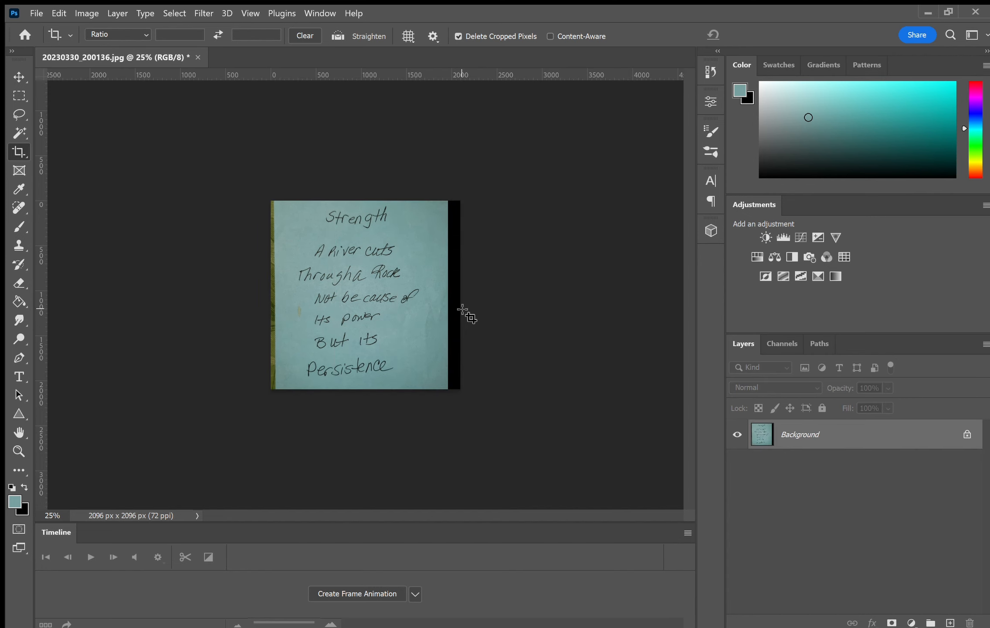
Step: Add a Brightness/Contrast adjustment layer with the contrast set to 100
left_click(761, 237)
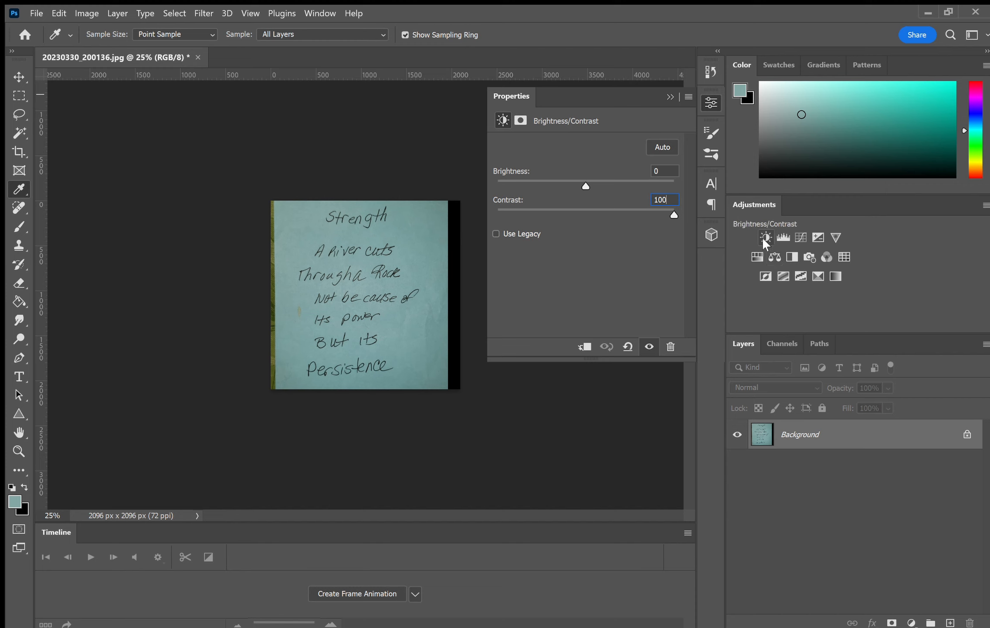
left_click(761, 235)
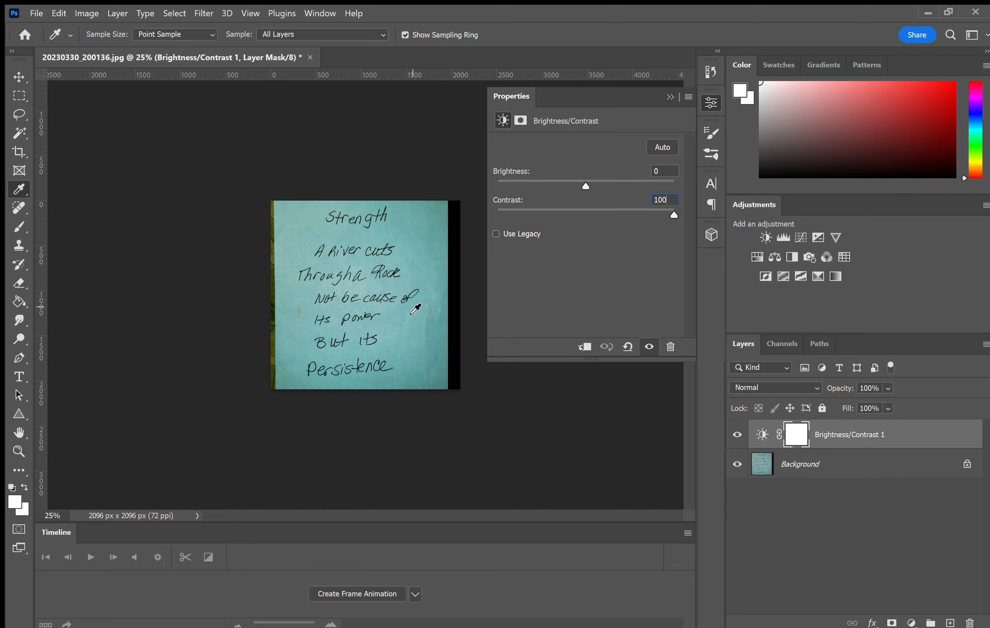
Step: Select the teal paper with the Magic Wand at tolerance 60 and invert the selection to the handwriting
left_click(18, 132)
left_click(409, 233)
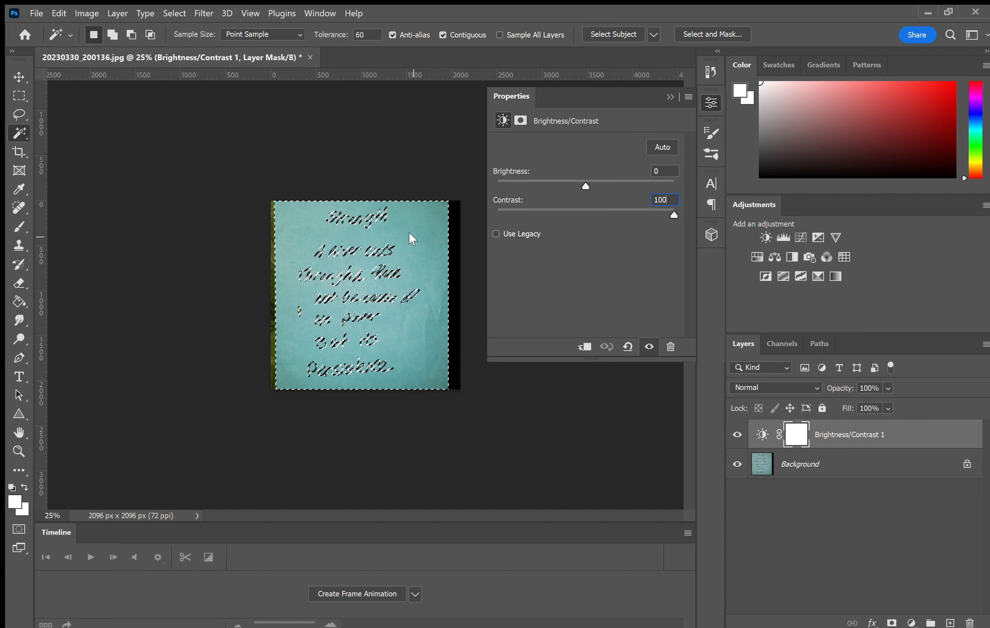
right_click(409, 232)
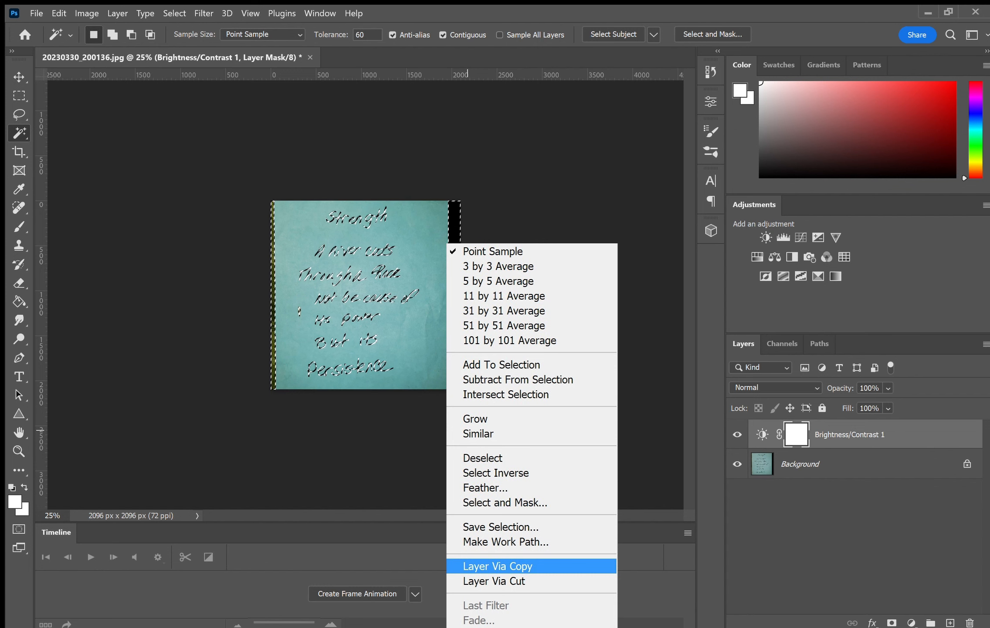
Step: Copy the selected handwriting from the Background layer to a new layer and hide the Background
left_click(743, 466)
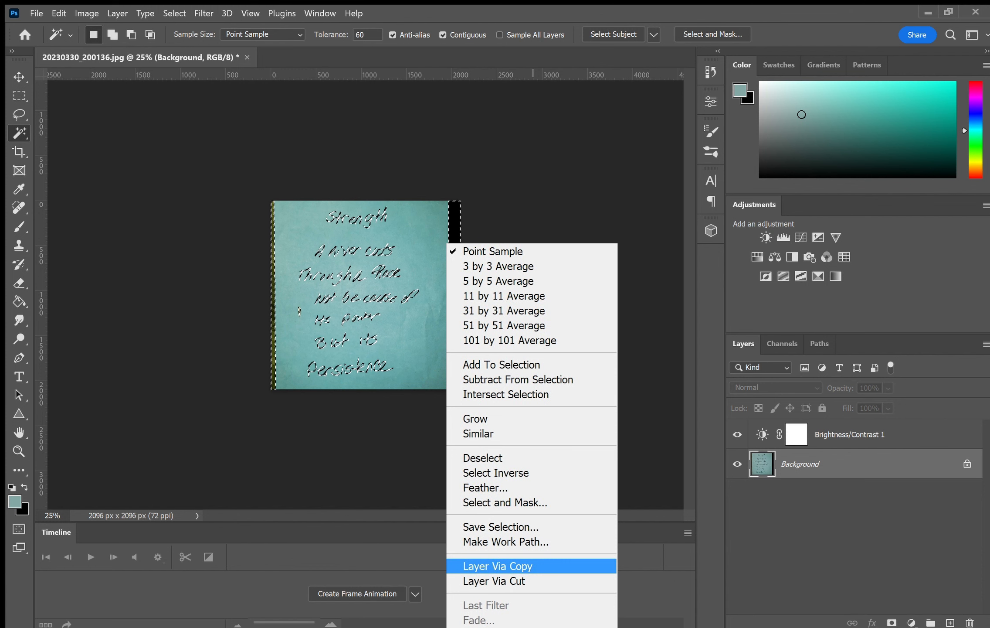
left_click(531, 566)
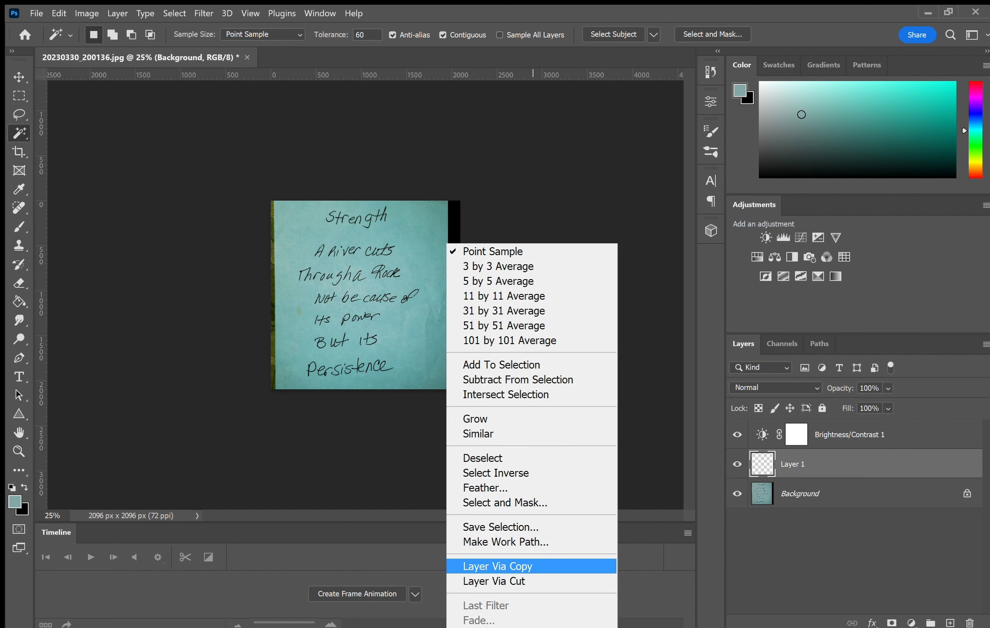
left_click(739, 493)
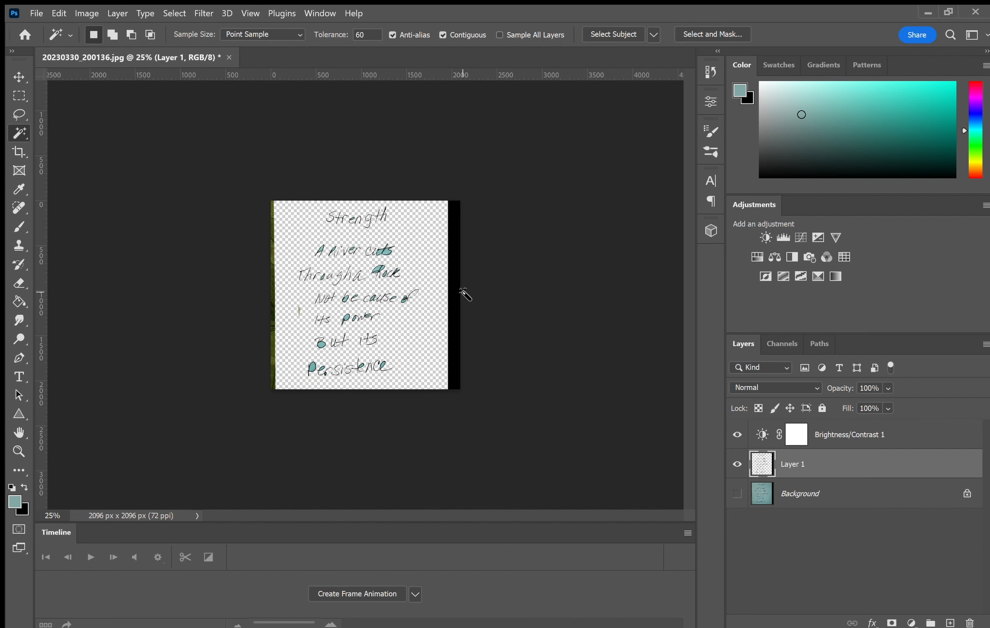
Step: Delete the black strip and the green strip along the side edges of the handwriting layer, then clear the selection
left_click(452, 289)
key("Delete")
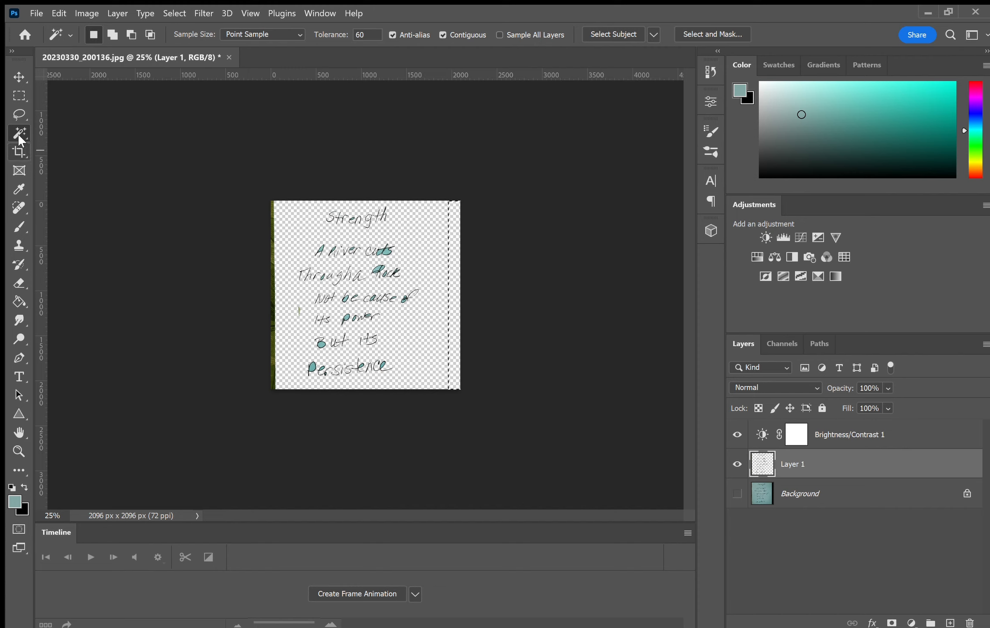
left_click(19, 95)
left_click_drag(290, 194, 219, 449)
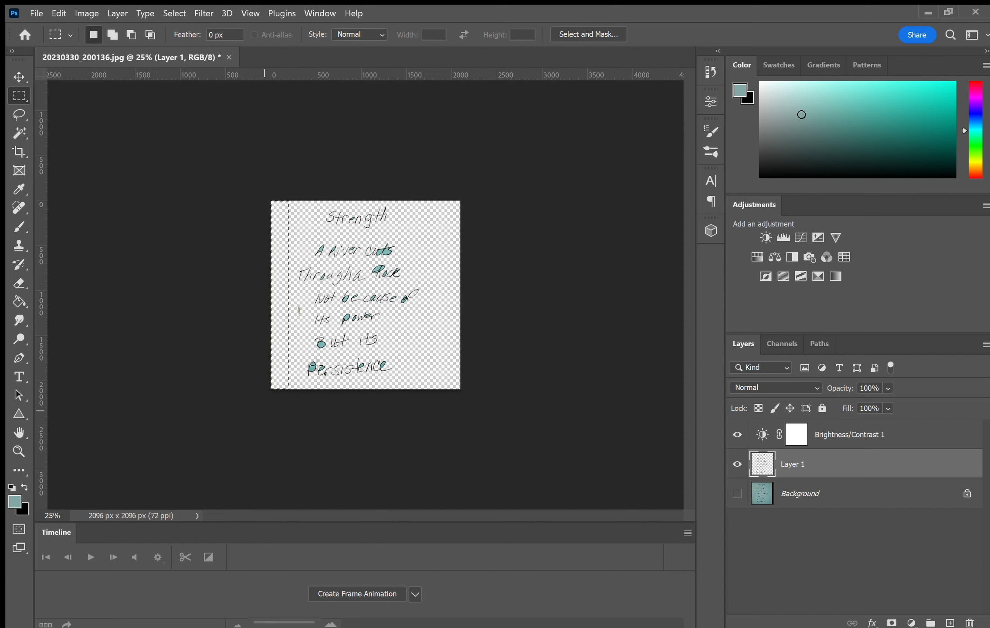
left_click_drag(434, 195, 453, 276)
left_click_drag(491, 375, 508, 479)
left_click(377, 365)
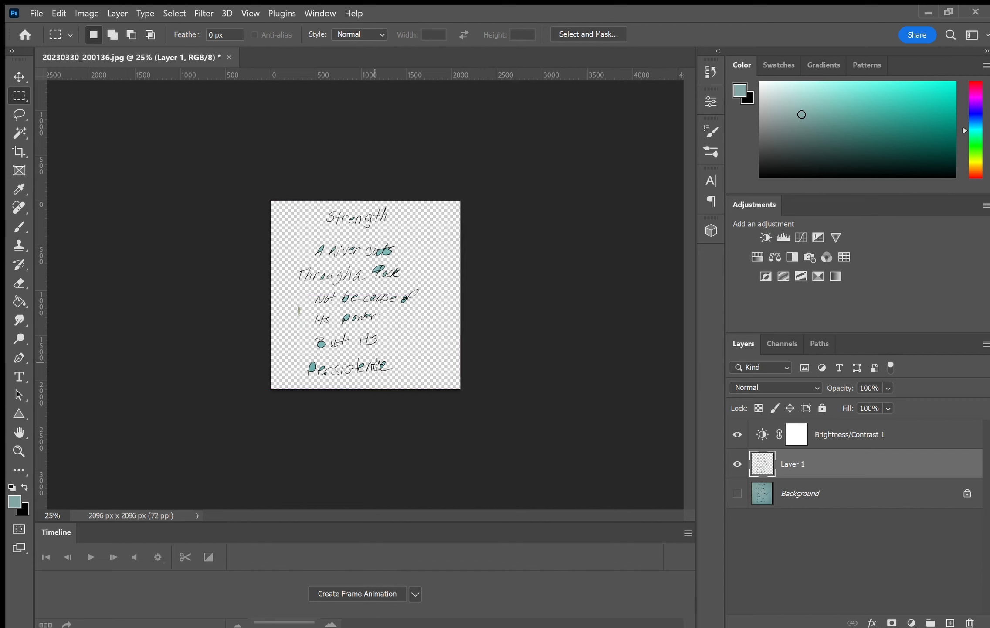
Step: Delete the teal paper left inside the closed letters of "A River cuts" using the Magic Wand
left_click(21, 116)
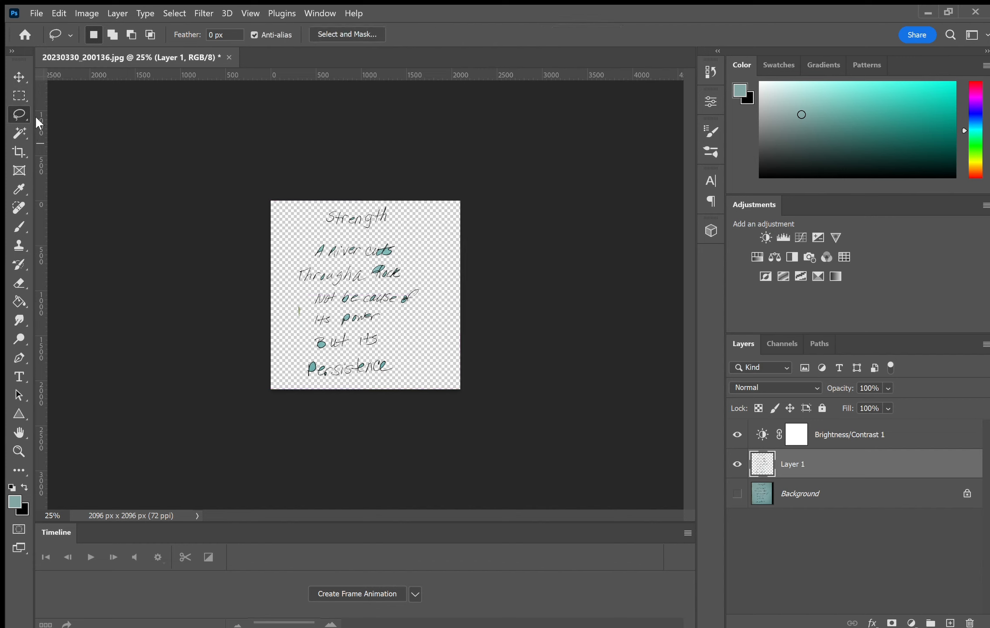
left_click(19, 133)
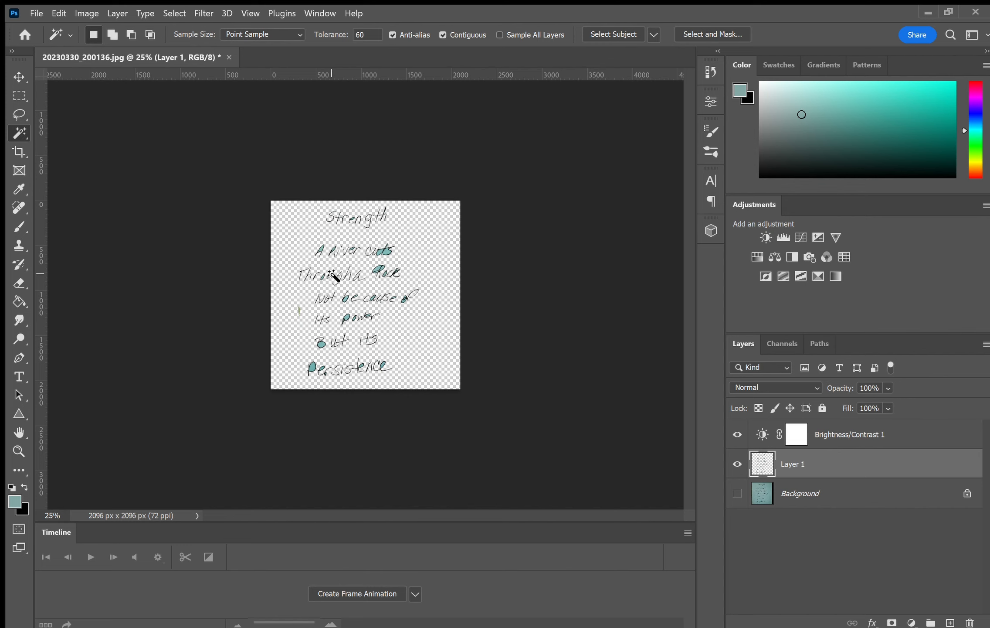
scroll(331, 274, "up", 10)
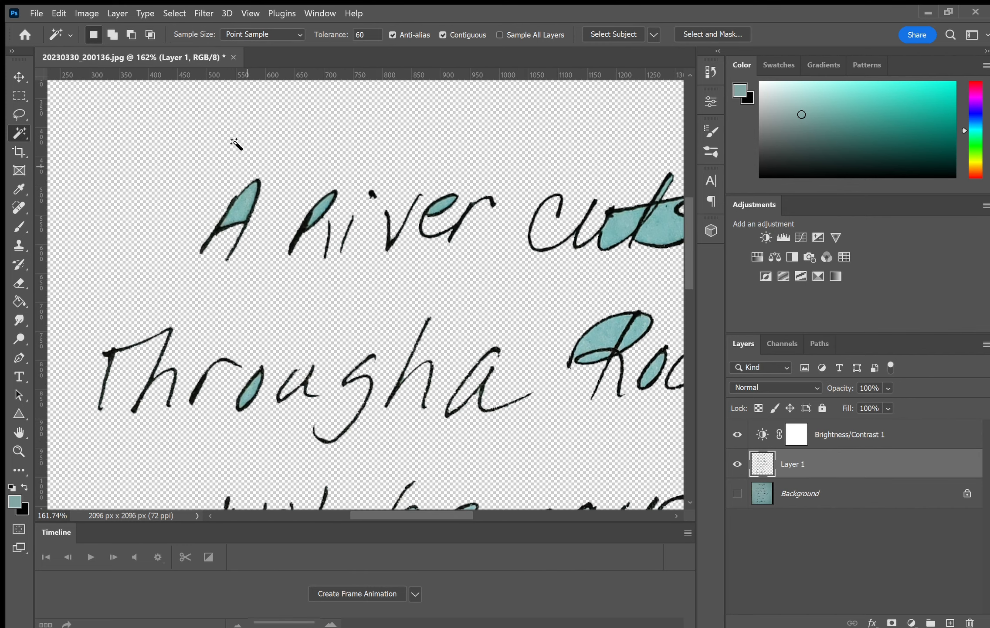
left_click(237, 211)
key("Delete")
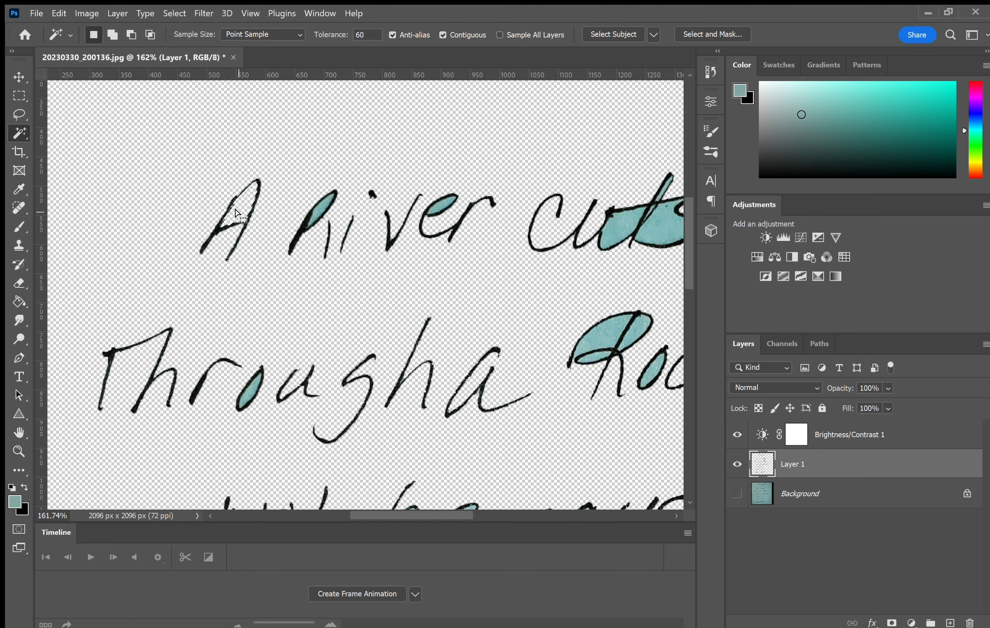
left_click(322, 207)
key("Delete")
left_click(438, 204)
key("Delete")
left_click(613, 224)
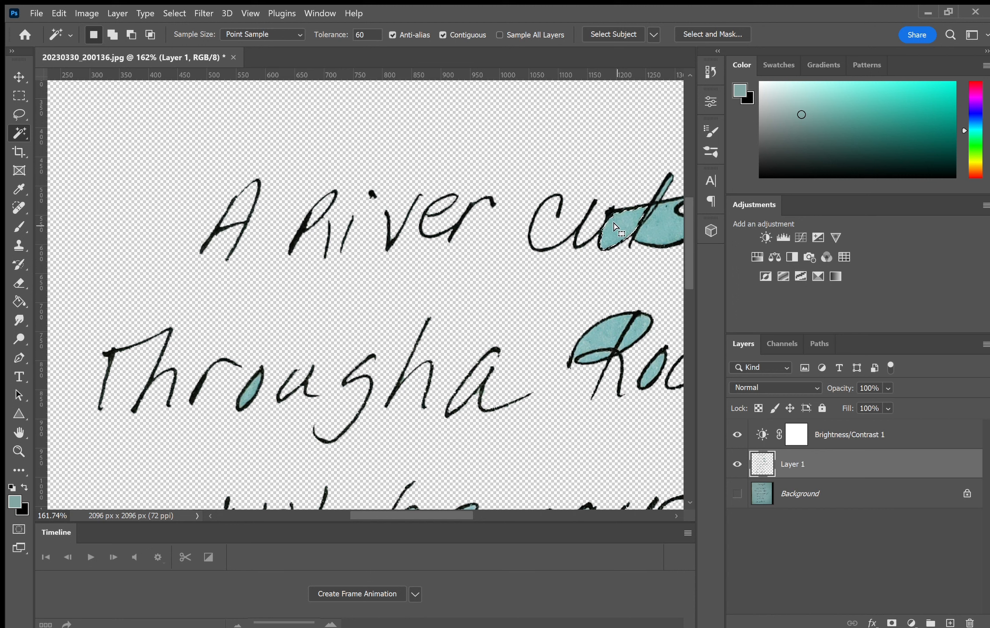
key("Delete")
left_click(647, 229)
key("Delete")
Step: Delete the teal paper enclosed by the R and o of "Rock" and the o of "Through"
left_click(605, 339)
key("Delete")
left_click(637, 333)
key("Delete")
left_click(653, 375)
key("Delete")
left_click(588, 356)
key("Delete")
left_click(250, 388)
key("Delete")
Step: Delete the teal paper inside the e of "Strength" and the k of "Rock"
scroll(249, 388, "up", 3)
scroll(484, 96, "up", 3)
left_click(472, 195)
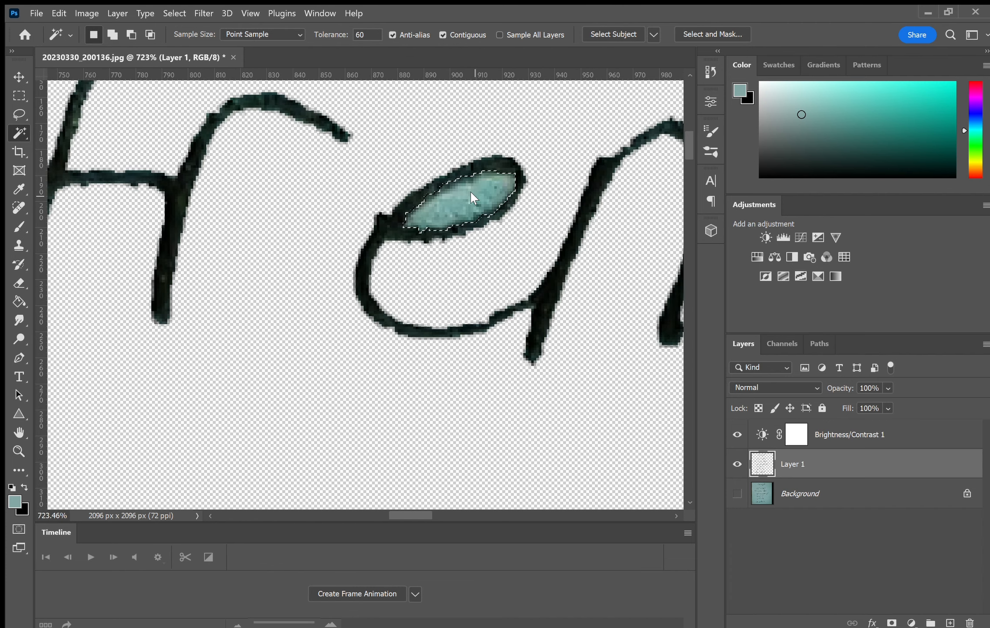
key("Delete")
scroll(516, 245, "down", 6)
scroll(425, 244, "up", 6)
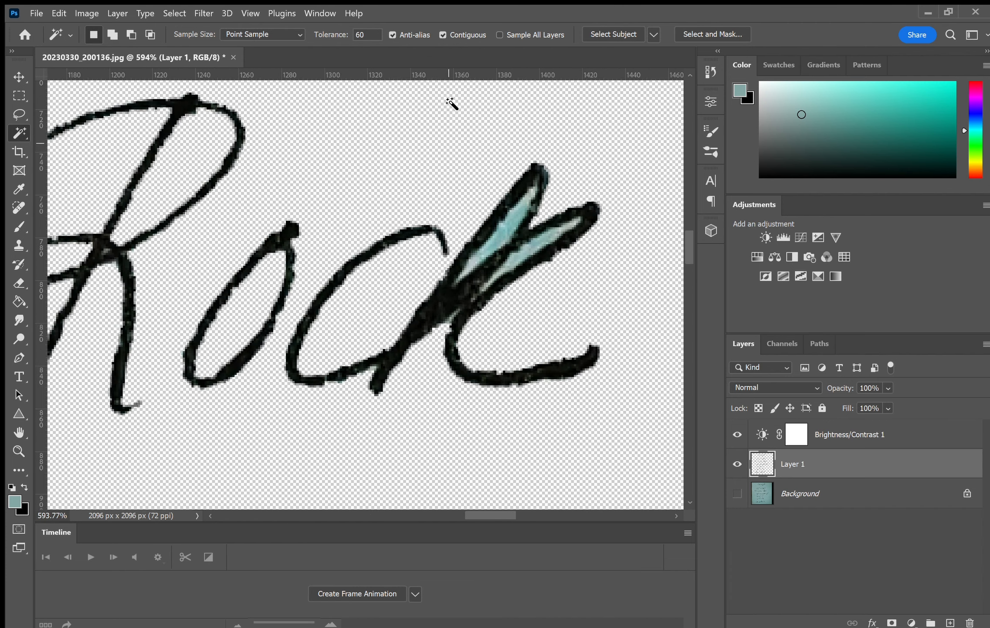
left_click(524, 247)
key("Delete")
Step: Delete the teal paper enclosed by the letters of the word "of"
scroll(523, 247, "down", 4)
scroll(616, 429, "up", 3)
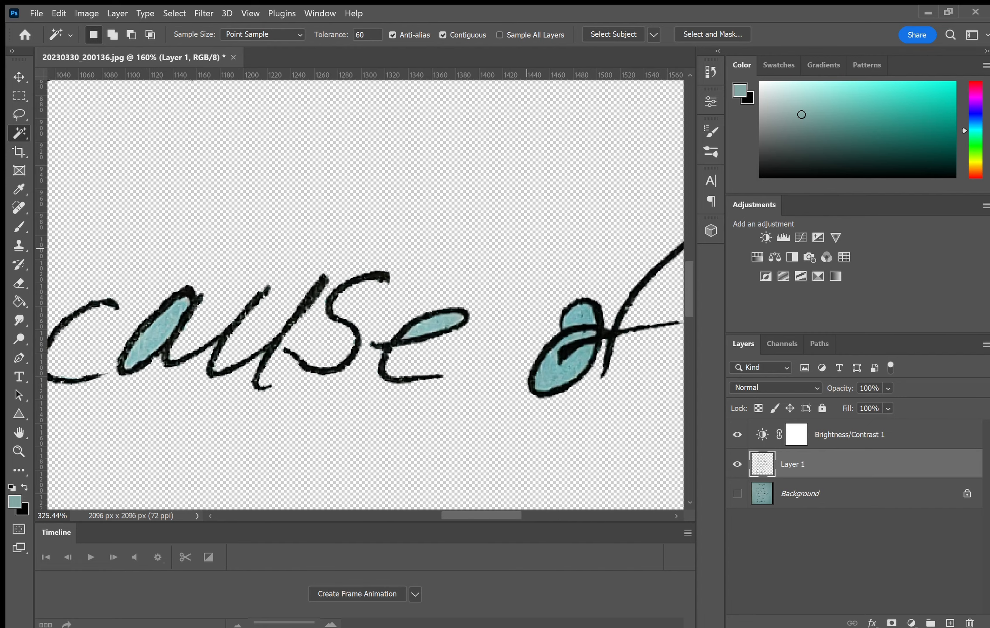
left_click(559, 372)
key("Delete")
left_click(581, 313)
key("Delete")
Step: Delete the teal paper inside the closed letters of "be cause"
left_click(427, 334)
key("Delete")
left_click(164, 328)
key("Delete")
scroll(165, 328, "left", 6)
left_click(211, 367)
key("Delete")
left_click(359, 318)
key("Delete")
Step: Delete the teal paper inside the p, o and e of "power"
scroll(359, 318, "down", 4)
scroll(393, 492, "up", 4)
left_click(262, 331)
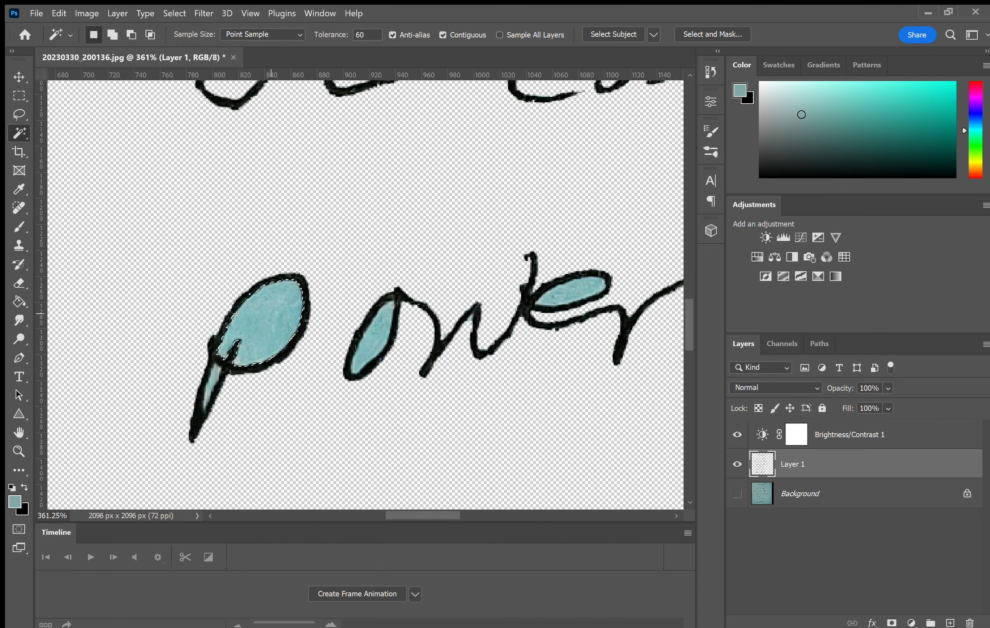
key("Delete")
left_click(214, 378)
key("Delete")
left_click(370, 340)
key("Delete")
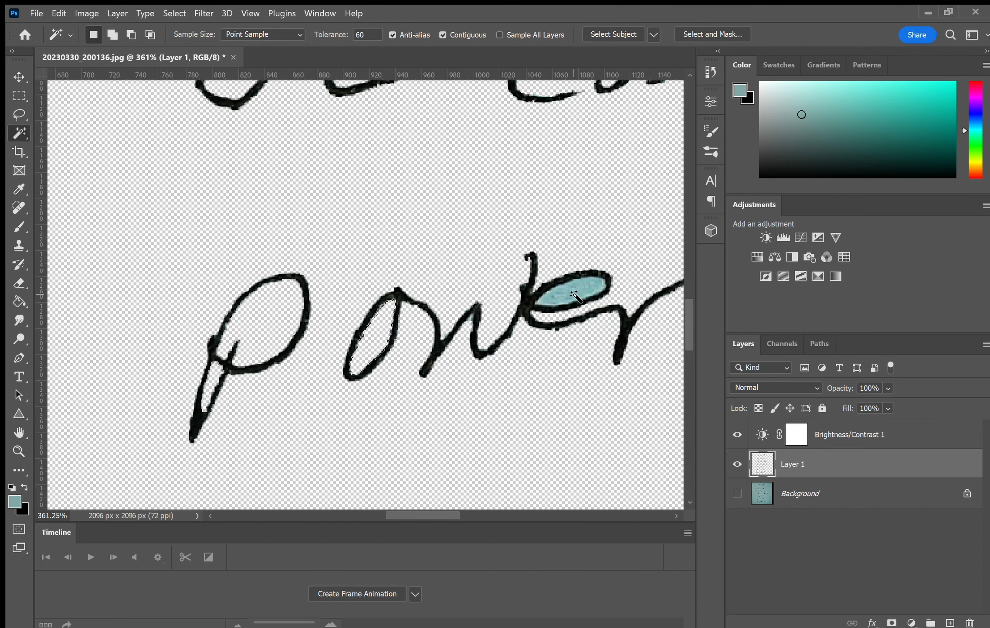
left_click(571, 288)
key("Delete")
Step: Delete the teal paper inside the B of "But"
scroll(580, 288, "down", 1)
scroll(588, 288, "down", 7)
left_click(353, 432)
key("Delete")
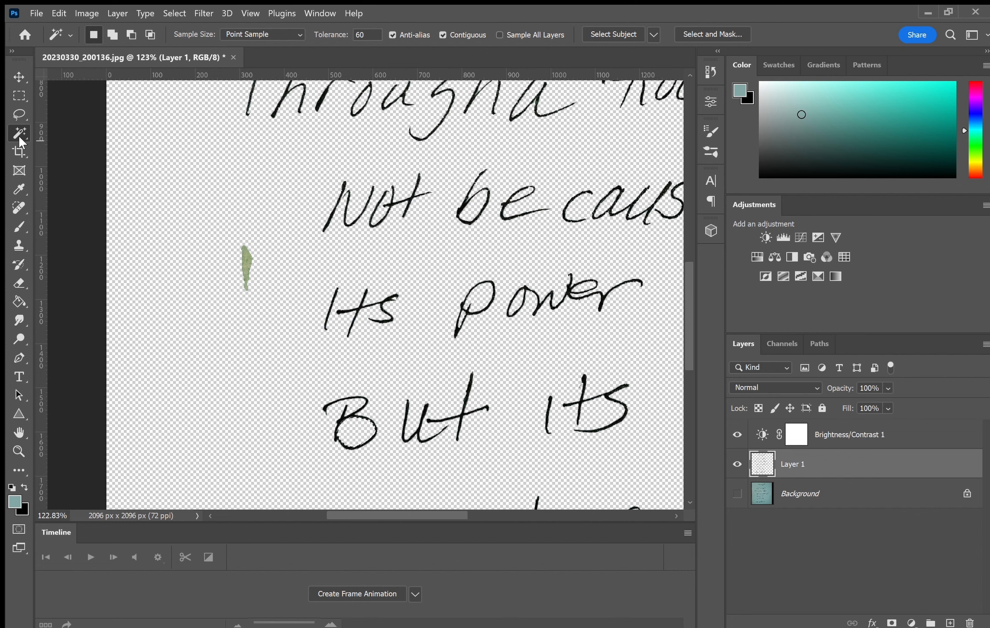
Step: Select the stray green speck beside "Its power" with a rectangular marquee and delete it
left_click(19, 95)
left_click_drag(210, 220, 267, 313)
key("Delete")
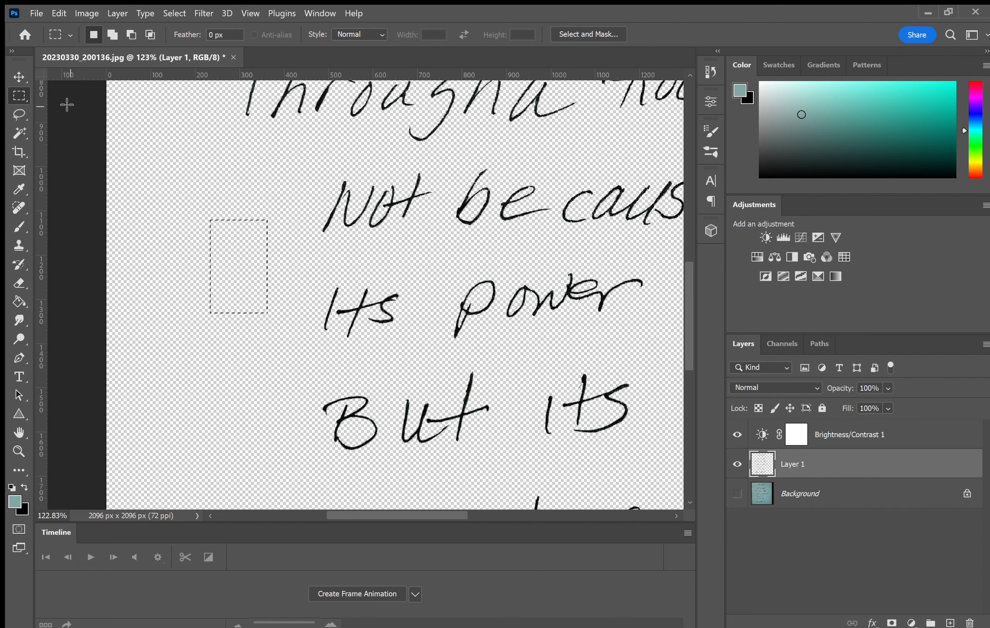
Step: Delete the teal paper inside the closed letters of "Persistence" using the Magic Wand
key("w")
scroll(214, 170, "down", 6)
scroll(213, 170, "up", 6)
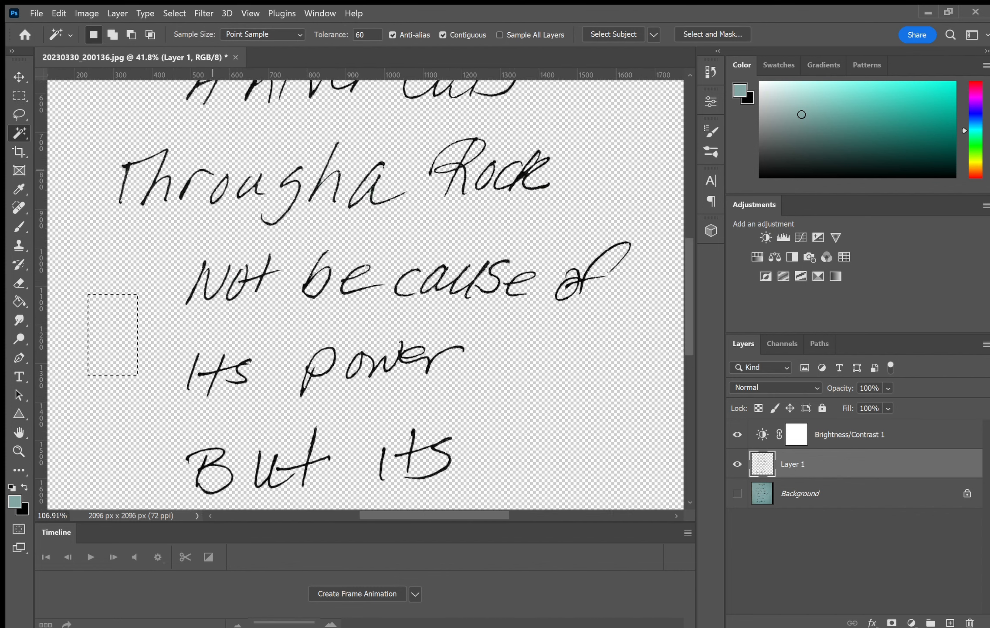
scroll(549, 236, "down", 5)
scroll(548, 236, "up", 5)
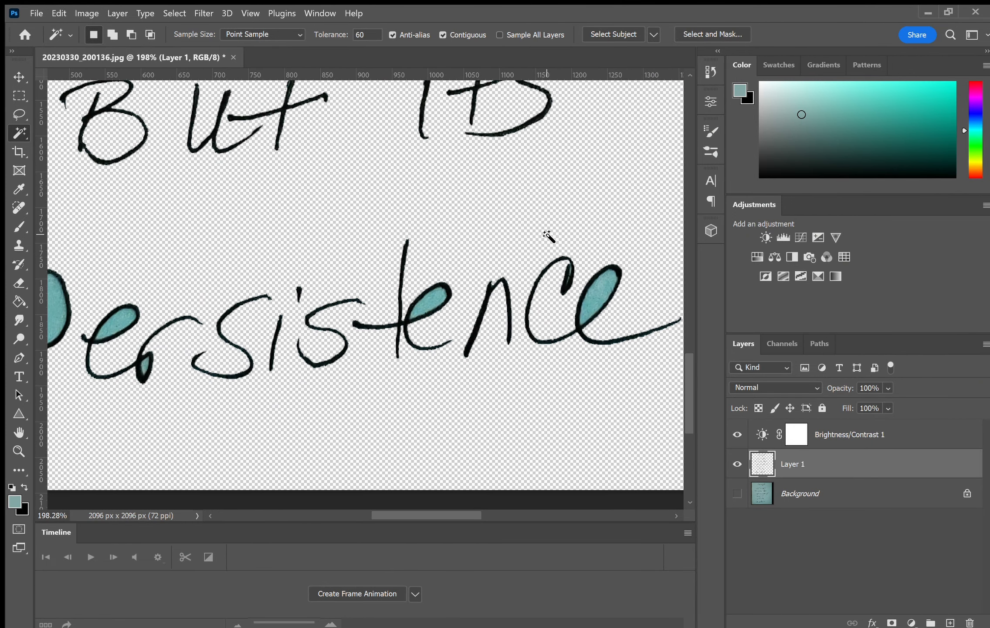
left_click(593, 305)
key("Delete")
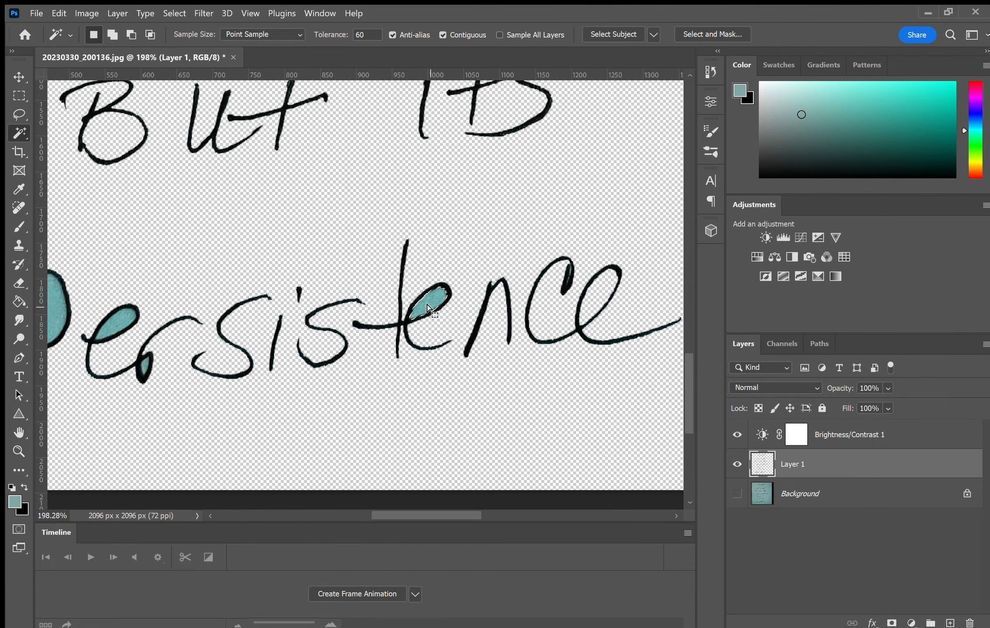
left_click(430, 309)
key("Delete")
left_click(114, 323)
key("Delete")
left_click(52, 308)
key("Delete")
left_click(145, 366)
key("Delete")
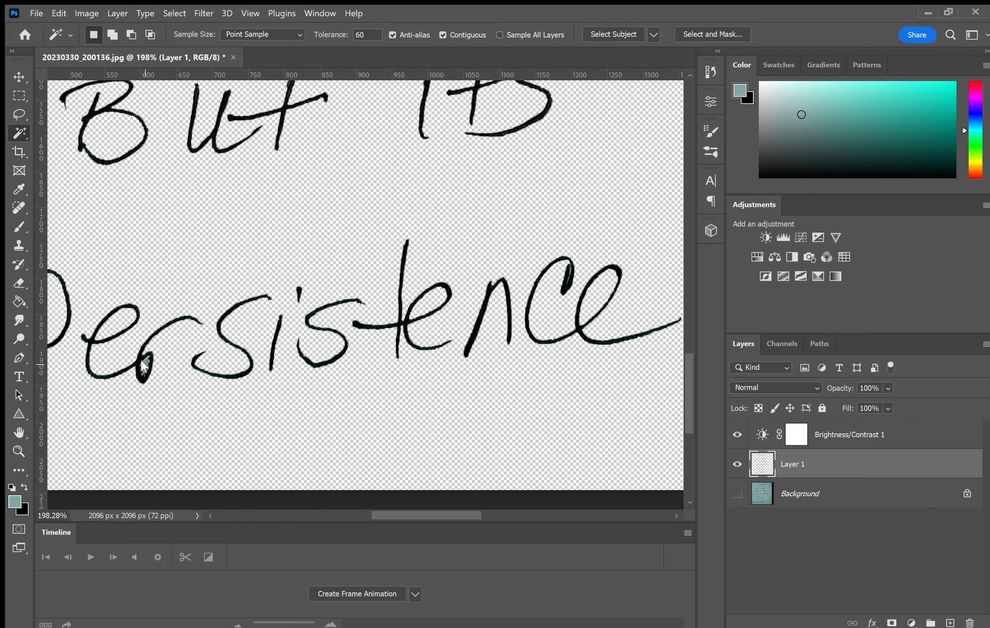
Step: Delete the last small patches of paper colour enclosed by the handwriting
scroll(541, 223, "down", 6)
scroll(540, 223, "up", 5)
scroll(492, 131, "up", 8)
scroll(542, 229, "up", 3)
left_click(475, 242)
key("Delete")
left_click(436, 310)
key("Delete")
key("ctrl+0")
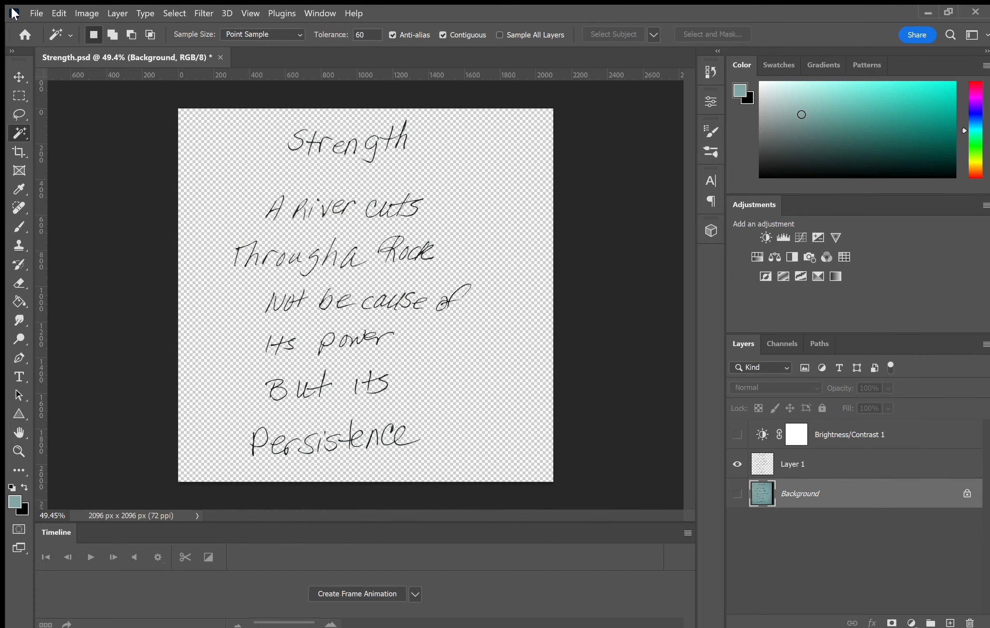
Step: Place the image edge_of_water_by_kaybel_ddr85kj-pre beneath the handwriting, scaled to 281.69% so it covers the canvas
left_click(36, 13)
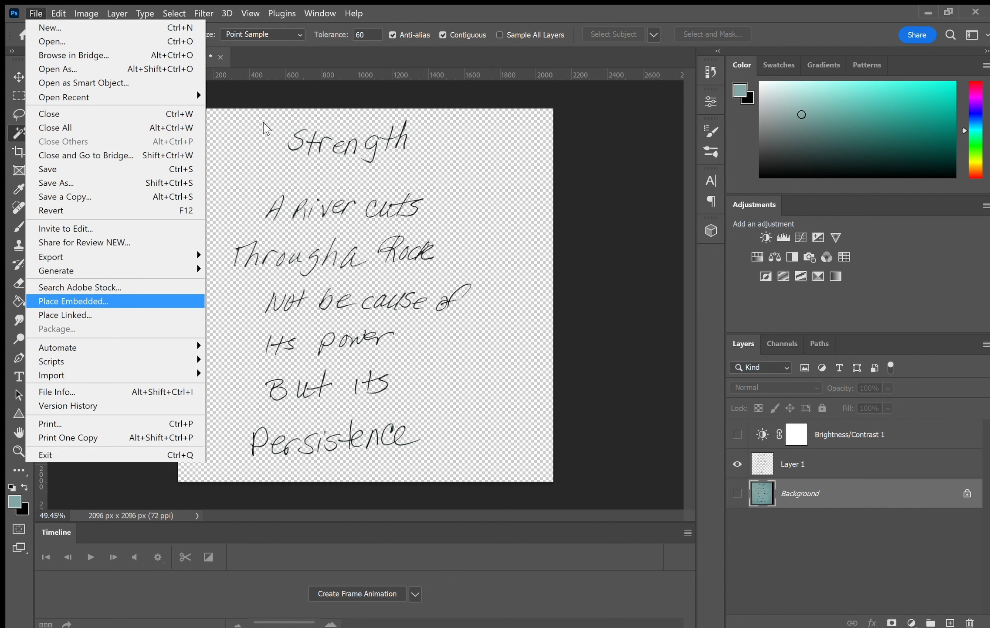
left_click_drag(273, 226, 150, 80)
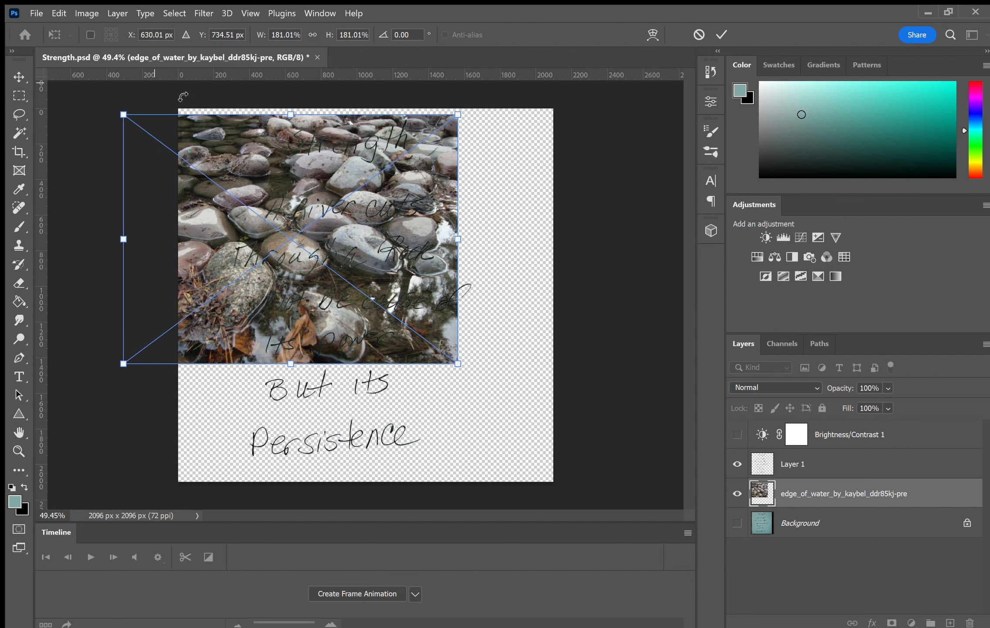
left_click_drag(458, 366, 628, 506)
left_click_drag(123, 112, 111, 102)
left_click_drag(540, 313, 467, 308)
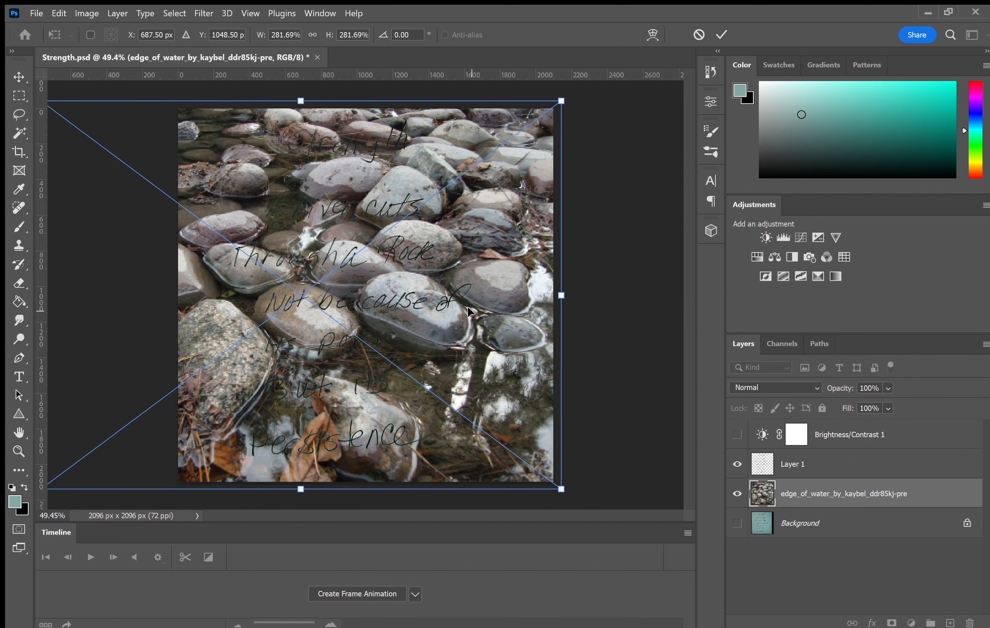
key("Return")
key("w")
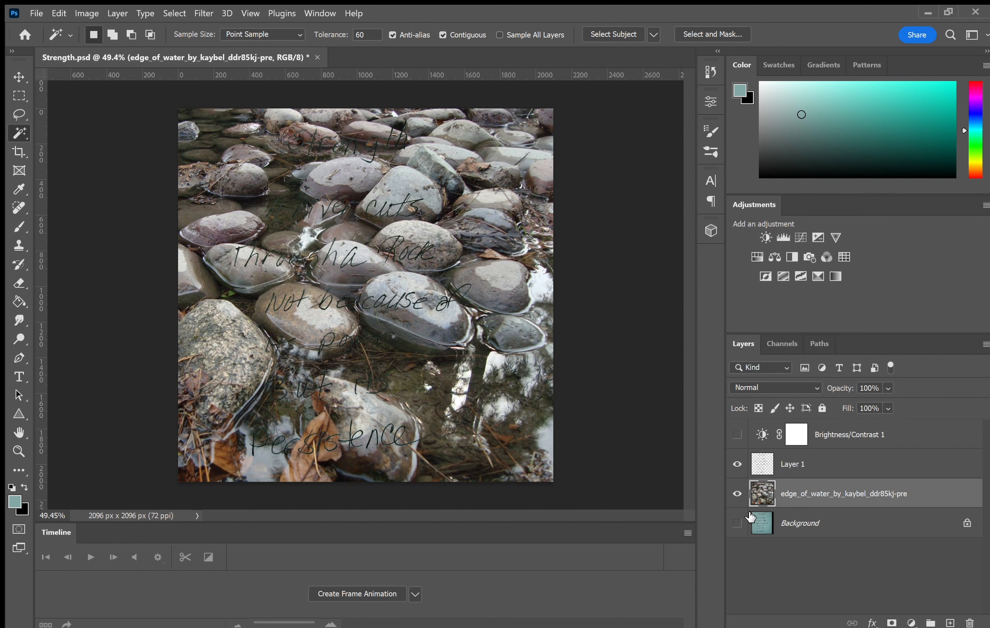
Step: Lighten the rock image with a Hue/Saturation adjustment layer set to Lightness +50
left_click(750, 253)
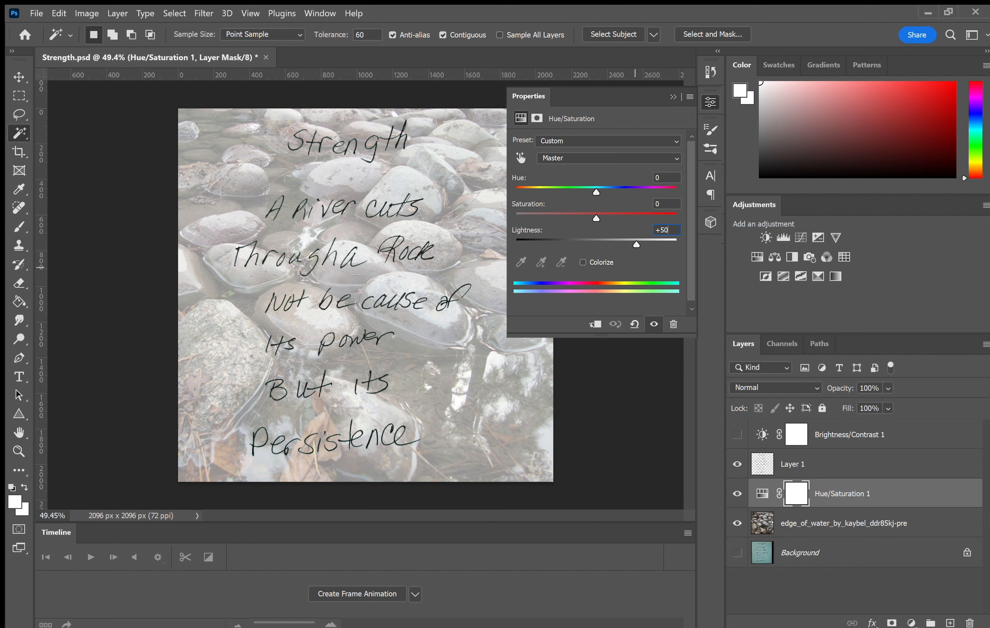
key("Return")
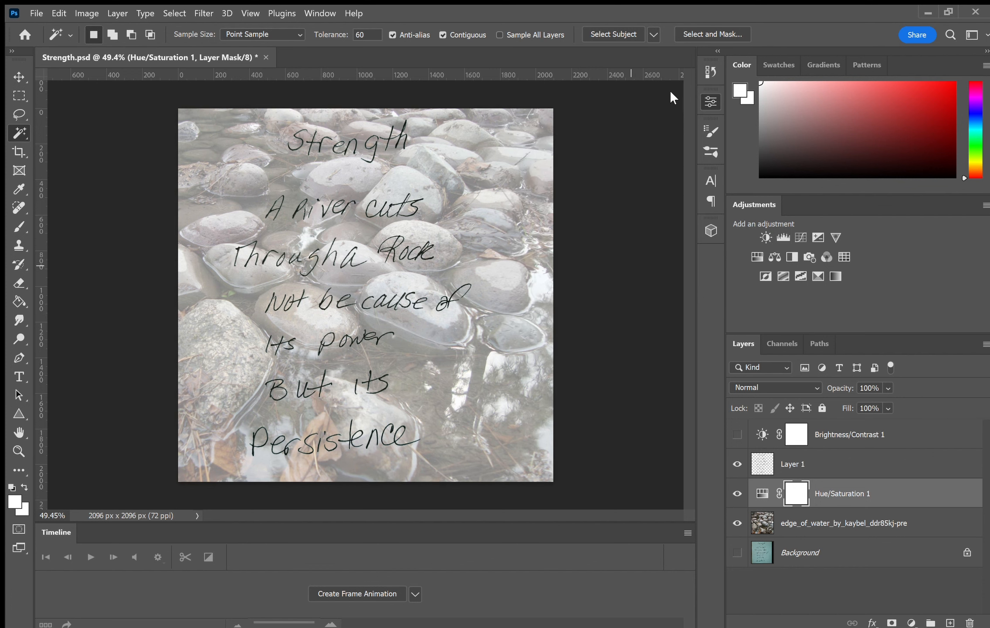
Step: Move the handwriting on Layer 1 slightly right and down to centre it over the rocks
left_click(799, 463)
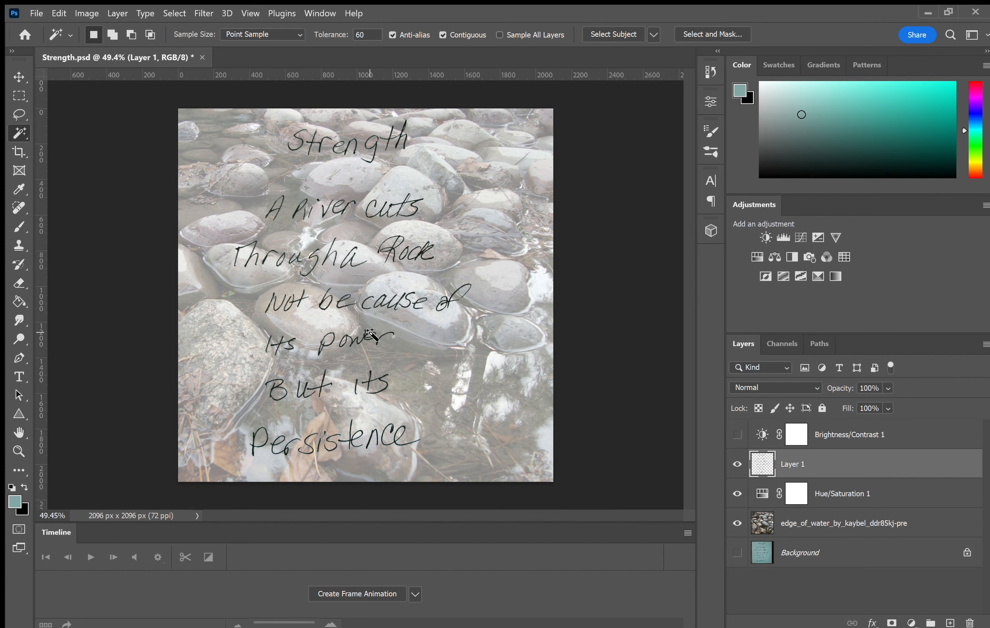
key("v")
left_click_drag(366, 329, 387, 340)
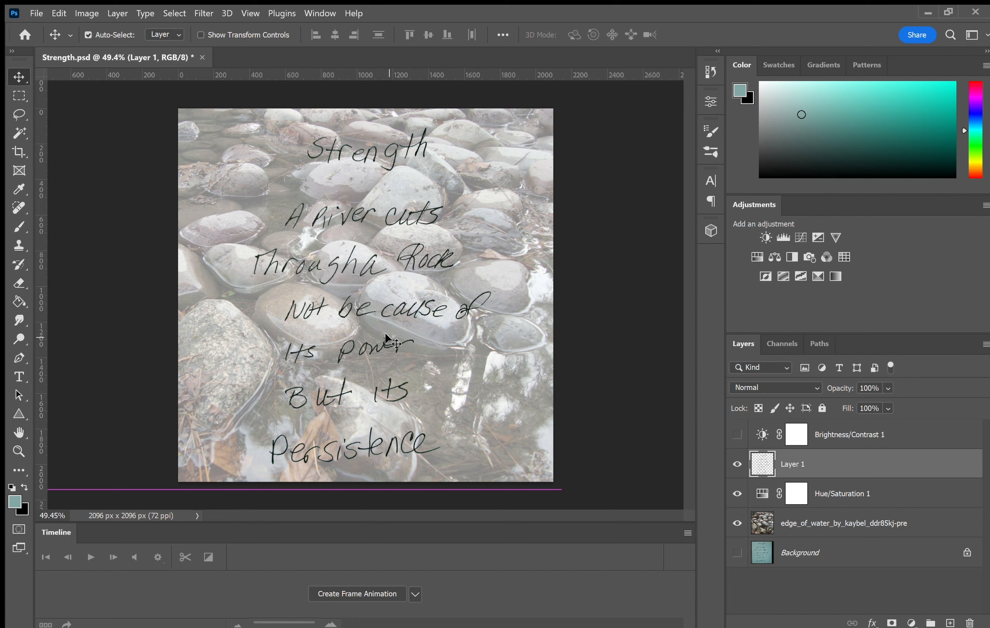
left_click_drag(386, 339, 387, 339)
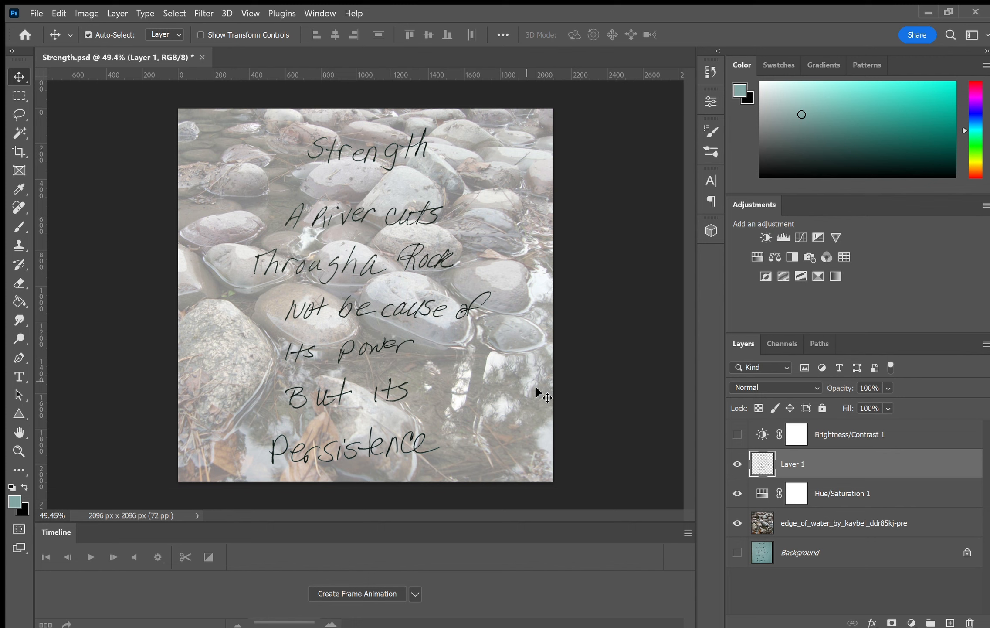